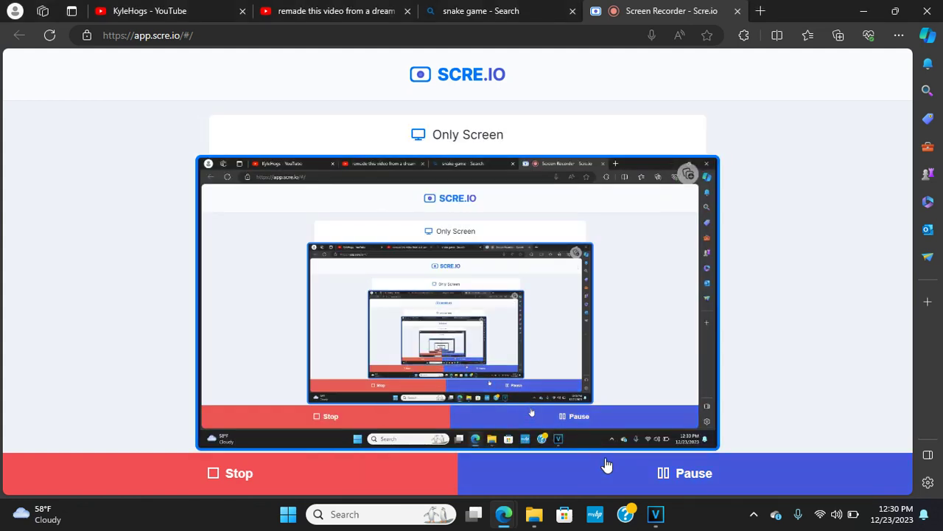
# - Bring the VEGAS Pro project with the Klasky Csupo Thumbnail clip in front of the browser
pyautogui.click(656, 522)
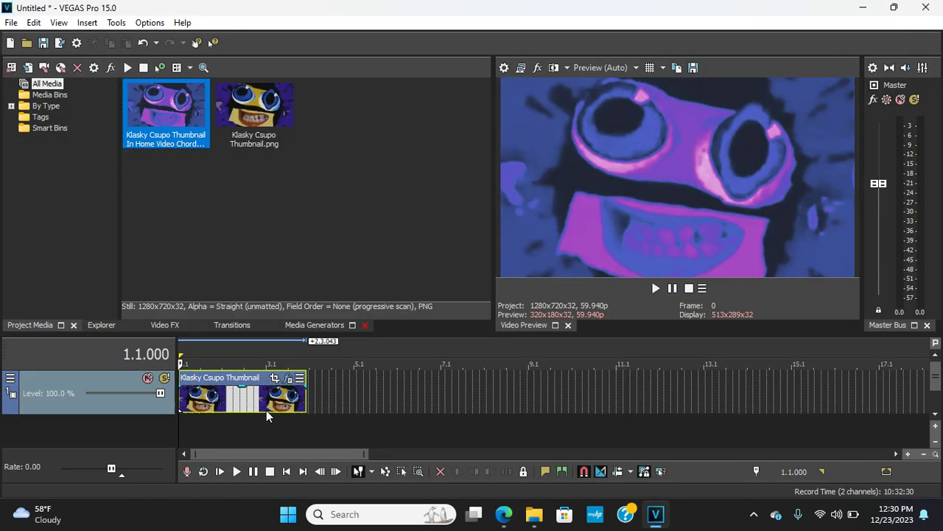
# - Delete the chorded thumbnail from the project media and from the timeline
pyautogui.press('Delete')
pyautogui.click(221, 402)
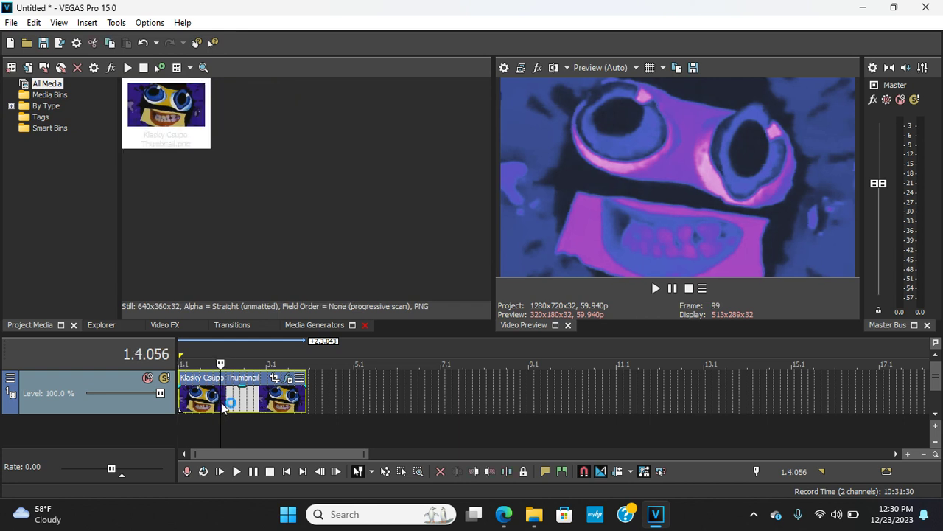
pyautogui.press('Delete')
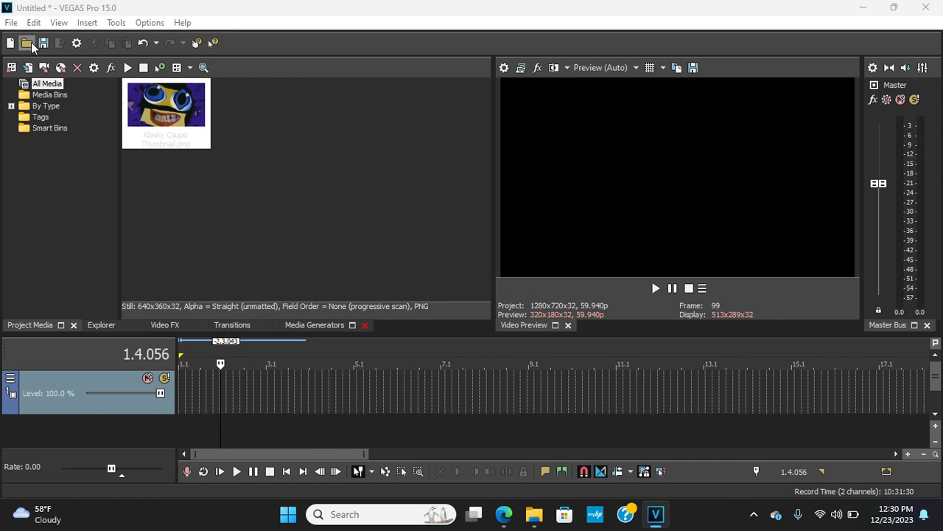
# - Open the NEW EFFECT Klasky Csupo chorded video, then start a new project without saving changes
pyautogui.click(31, 44)
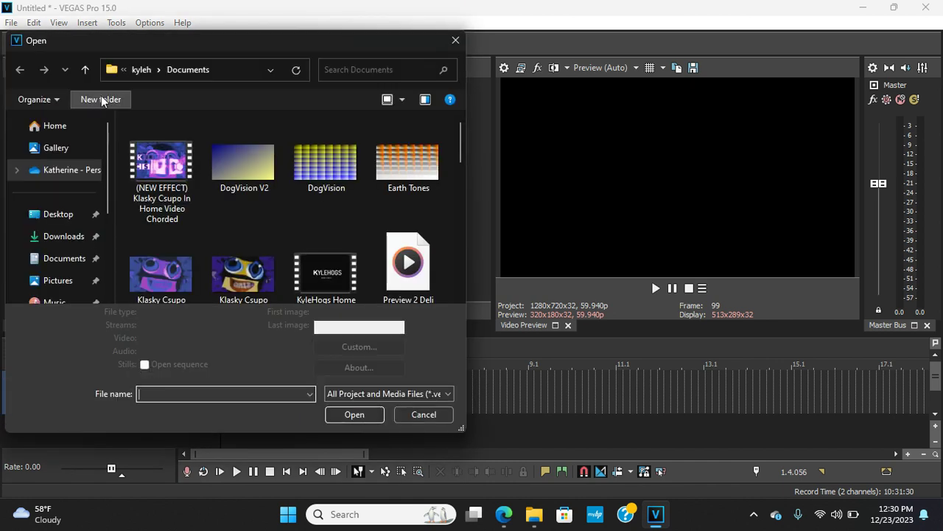
pyautogui.doubleClick(136, 199)
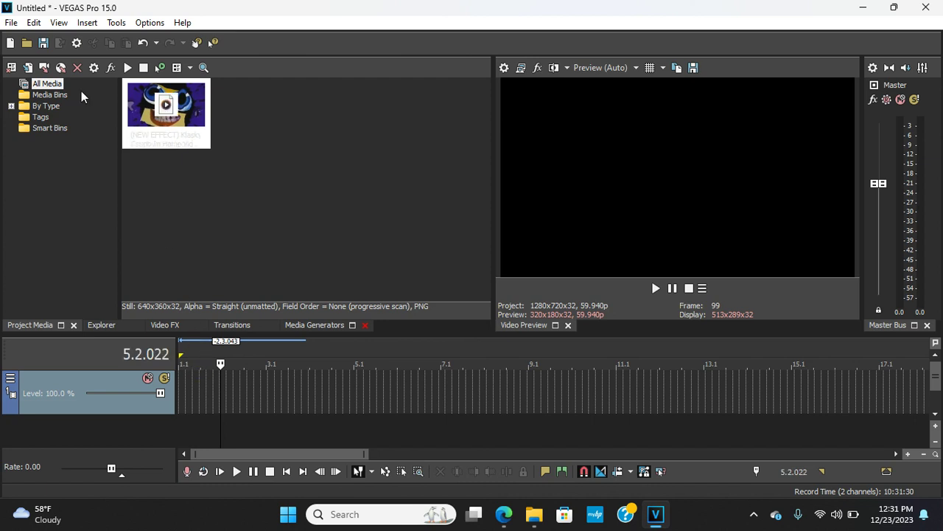
pyautogui.click(11, 43)
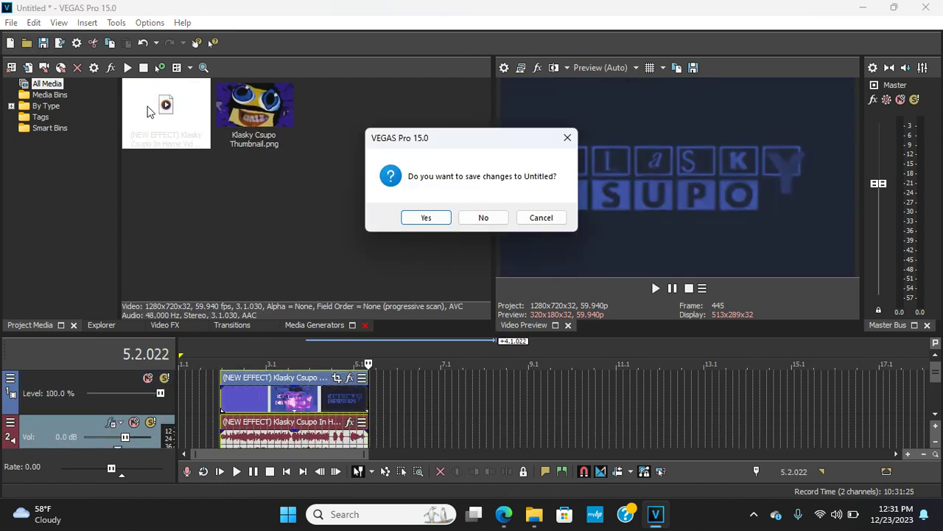
pyautogui.press('n')
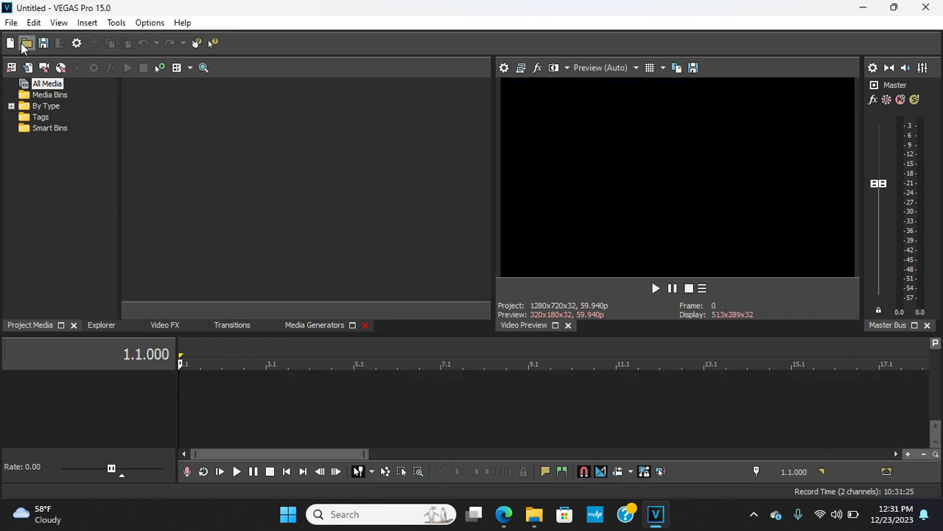
# - Import Klasky Csupo (16_9 Widescreen) from Downloads and park the cursor partway into the clip
pyautogui.click(25, 43)
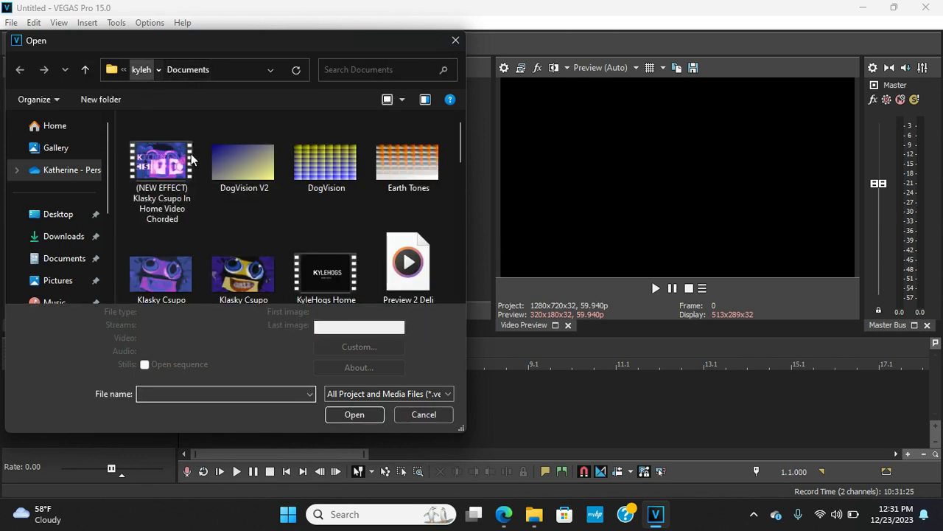
pyautogui.click(196, 120)
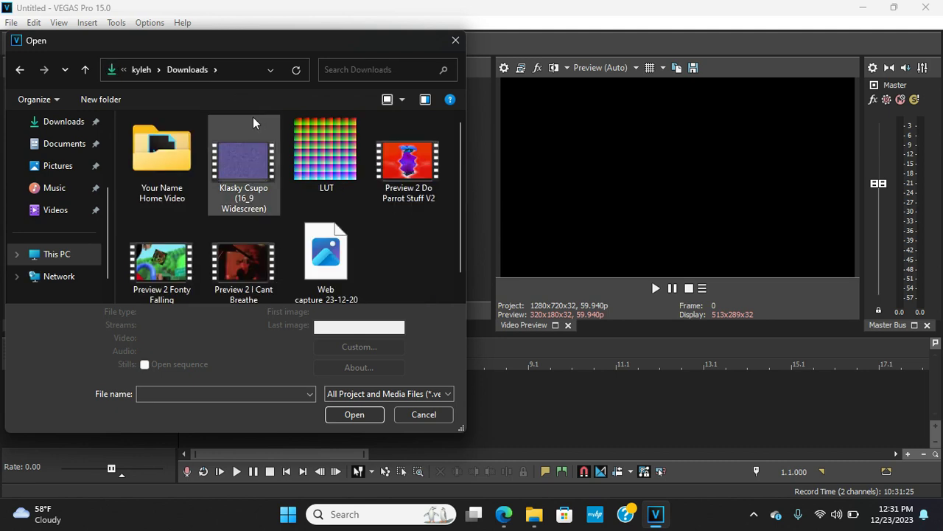
pyautogui.click(259, 140)
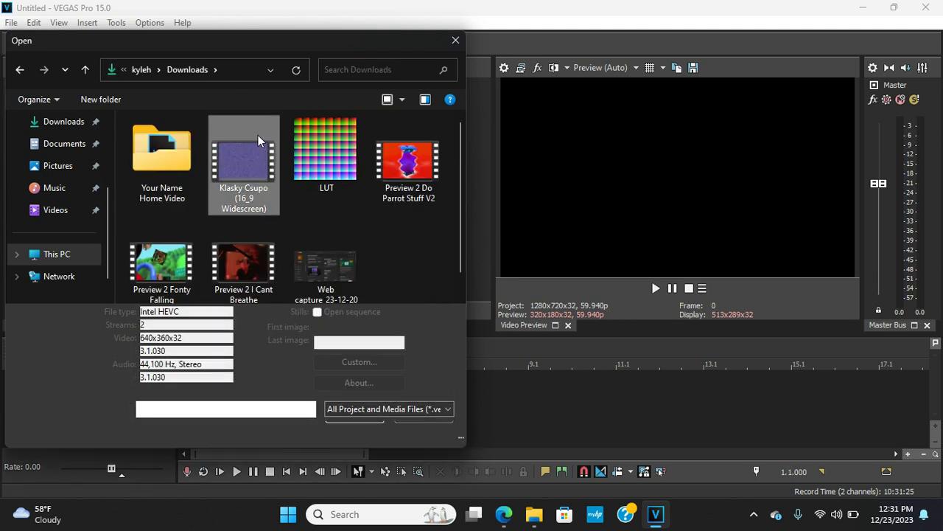
pyautogui.doubleClick(258, 135)
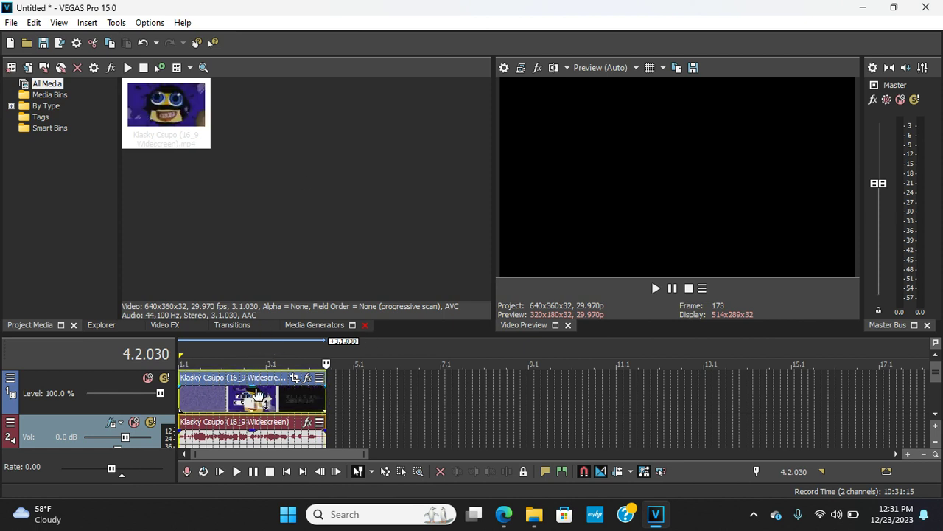
pyautogui.click(256, 402)
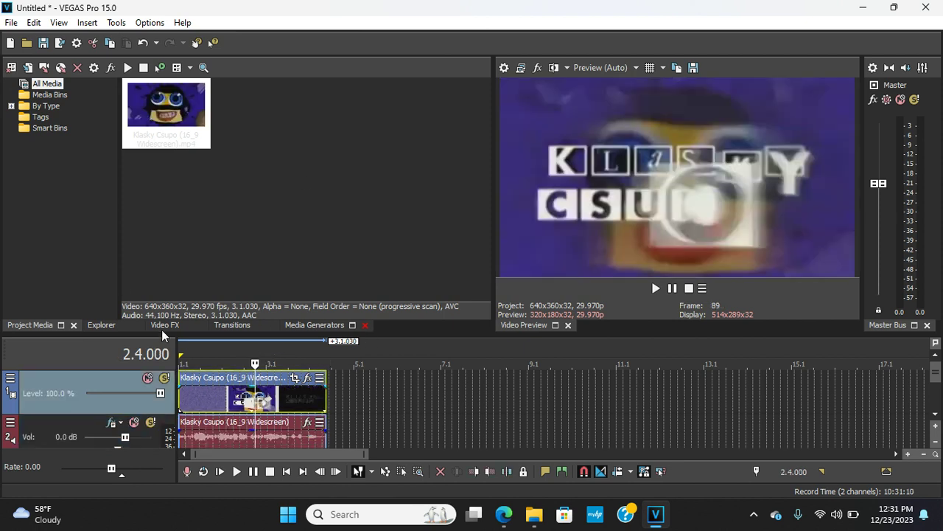
# - Apply the Home Video Chorded Gradient Map preset, review its colour stops through the white end, and close
pyautogui.click(163, 324)
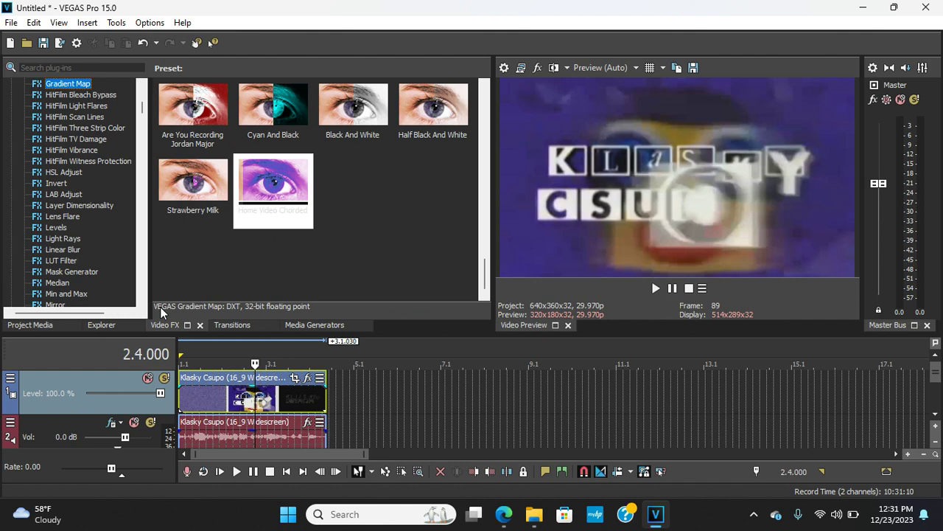
pyautogui.moveTo(273, 188); pyautogui.dragTo(261, 402)
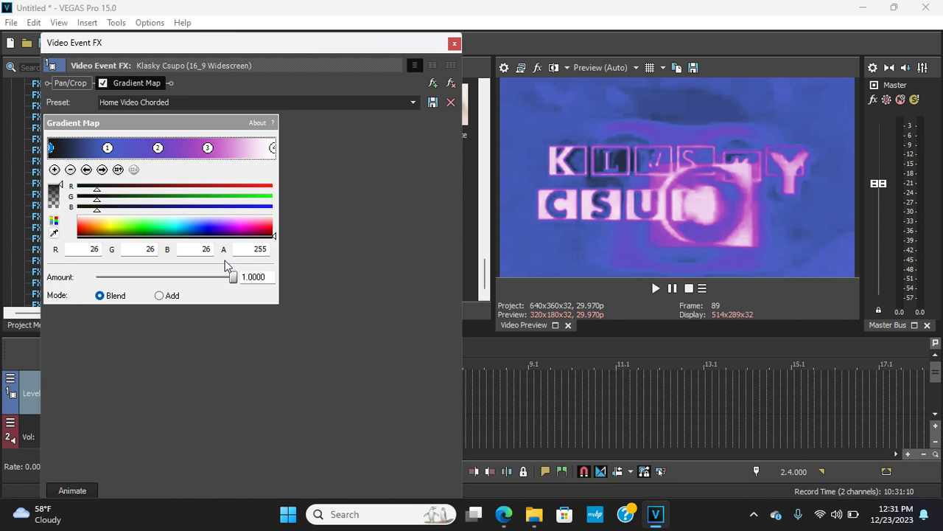
pyautogui.click(107, 149)
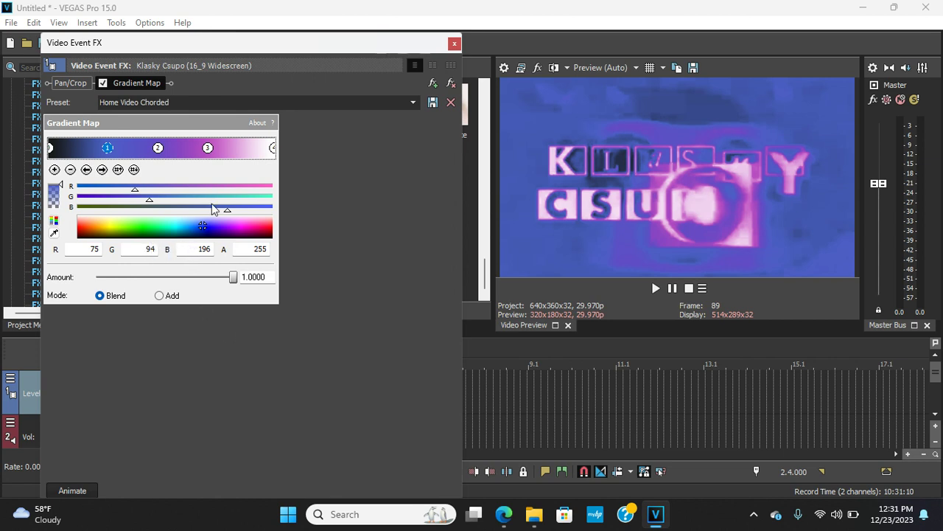
pyautogui.click(158, 147)
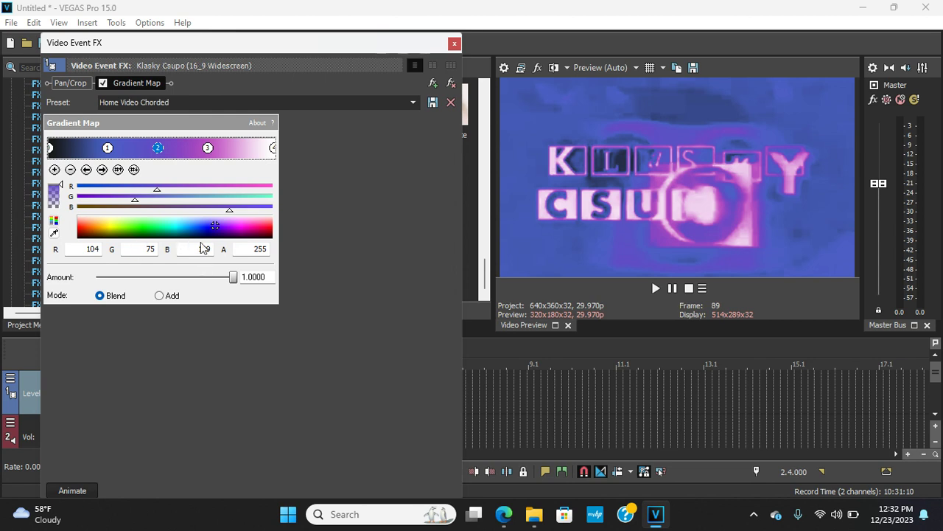
pyautogui.click(209, 148)
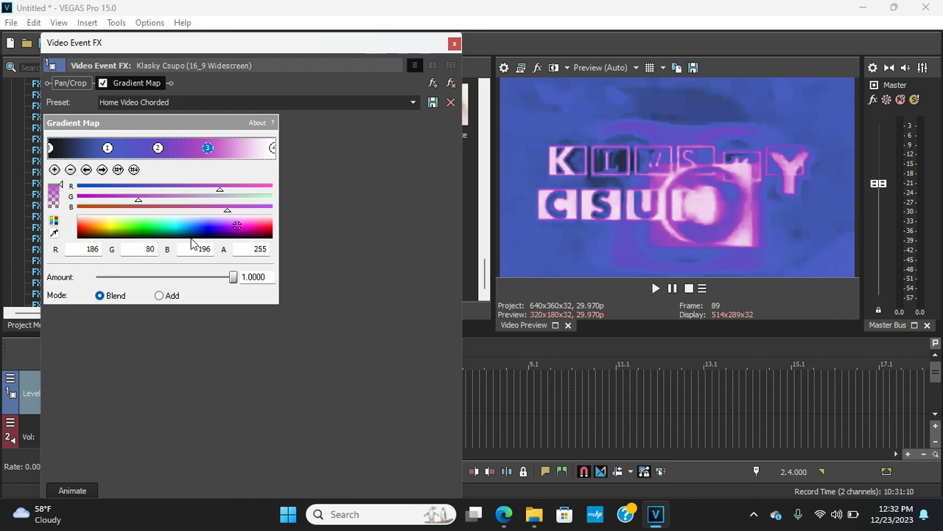
pyautogui.click(274, 147)
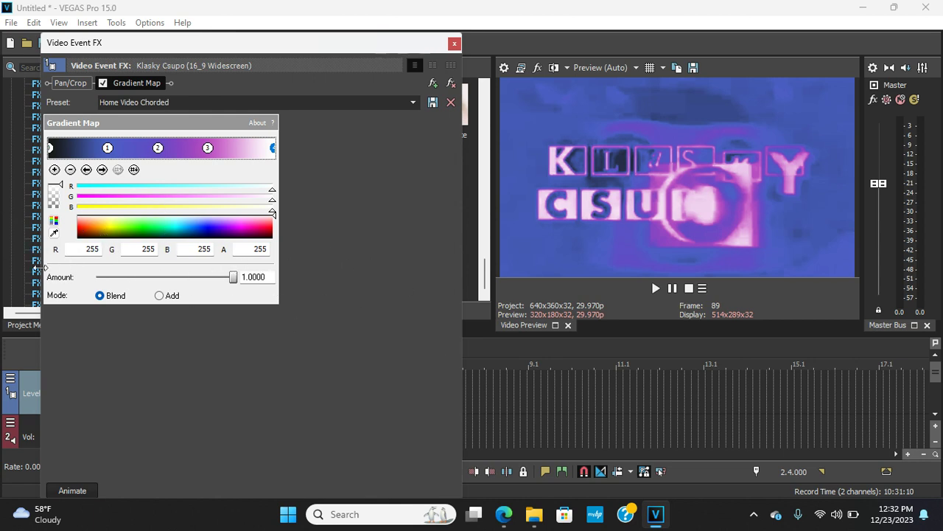
pyautogui.click(454, 43)
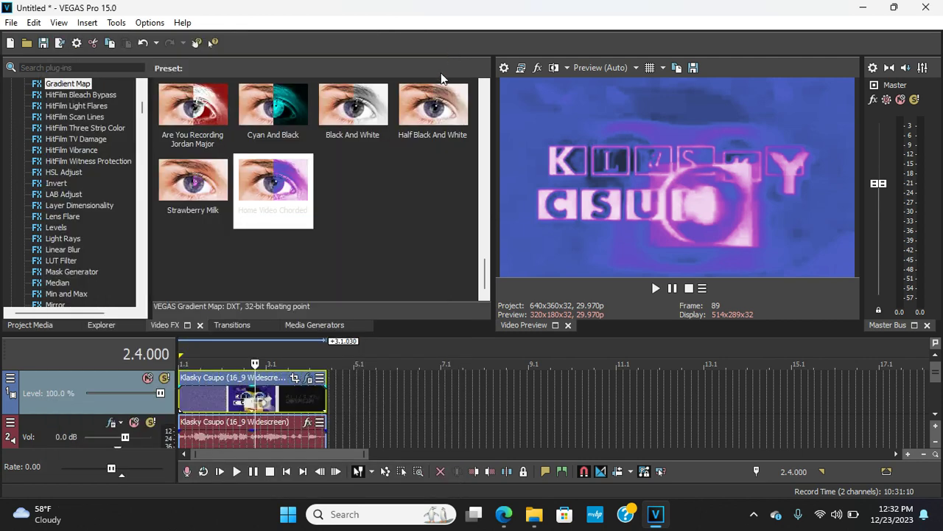
# - With the cursor at 2.3.000, add IL Vocodex to the Klasky Csupo audio event
pyautogui.click(243, 402)
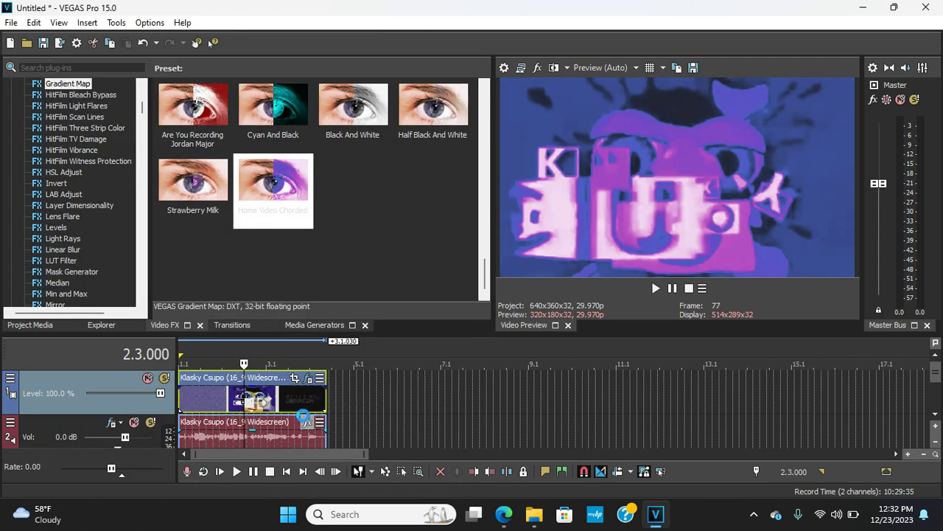
pyautogui.click(307, 421)
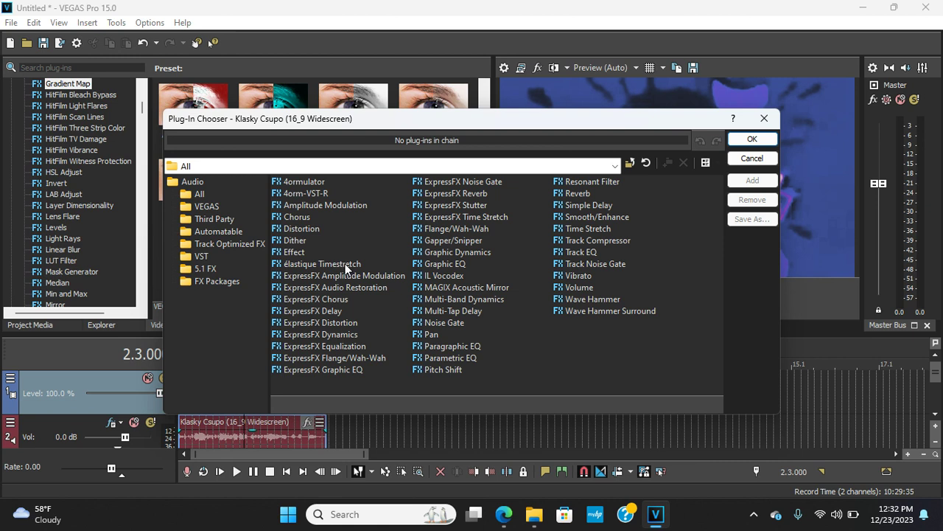
pyautogui.click(447, 275)
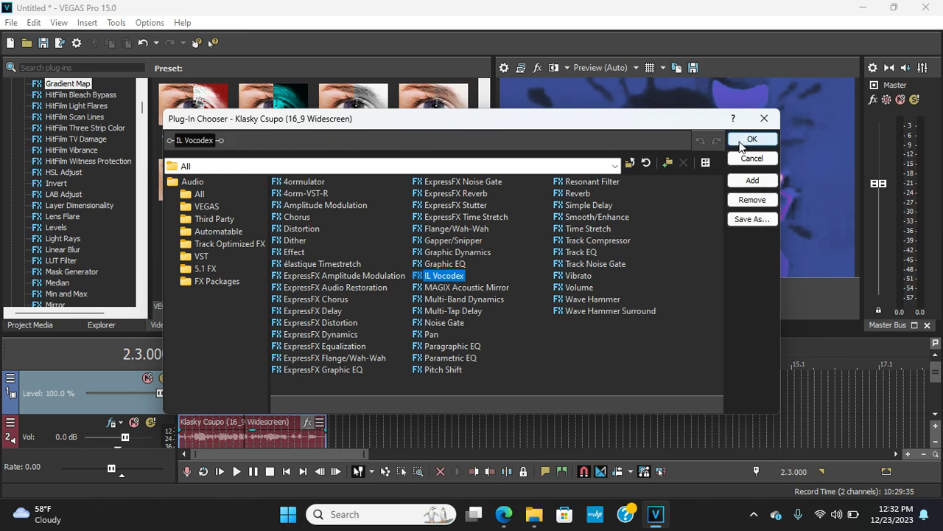
pyautogui.click(742, 145)
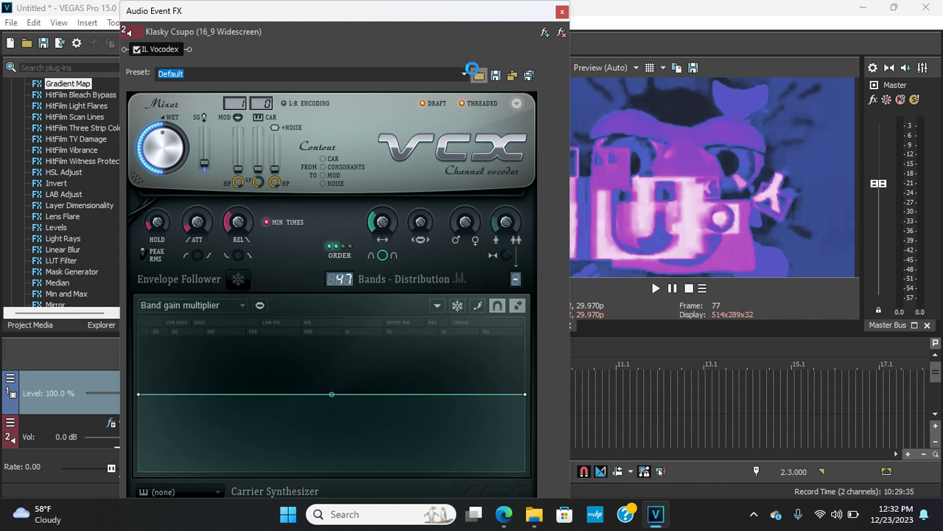
# - Load Home Video Chorded.fxp into Vocodex, confirm the Chord preset, and close the effect window
pyautogui.click(474, 71)
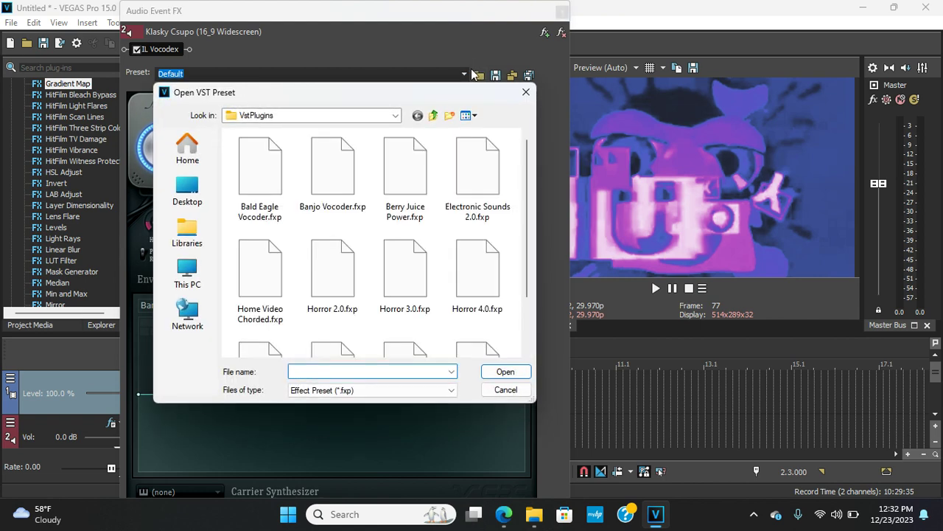
pyautogui.doubleClick(265, 279)
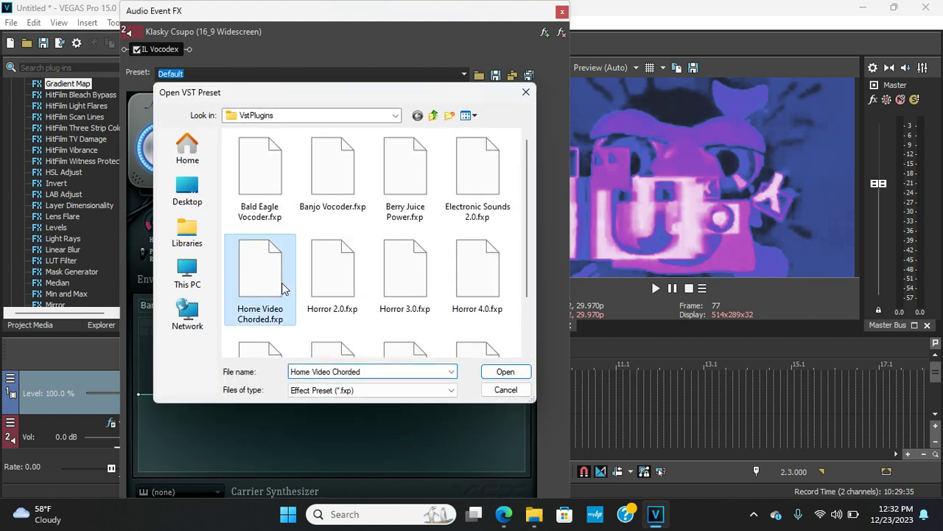
pyautogui.moveTo(314, 15)
pyautogui.mouseDown()
pyautogui.moveTo(329, 55)
pyautogui.moveTo(329, 11)
pyautogui.mouseUp()
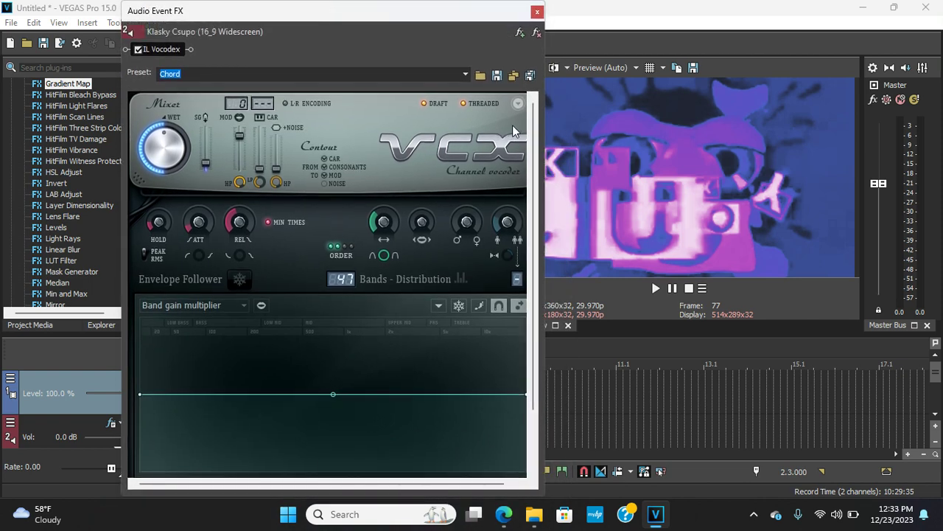
pyautogui.scroll(-2, 528, 123)
pyautogui.scroll(-1, 518, 184)
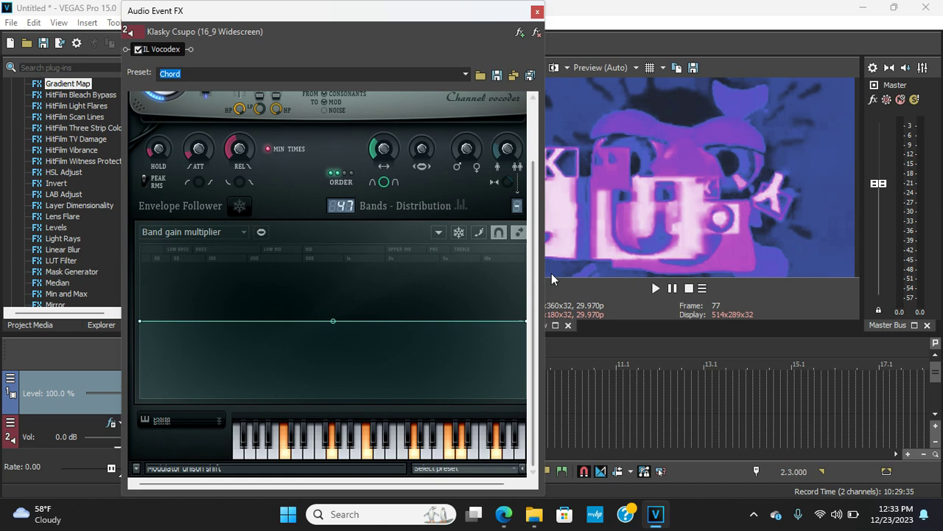
pyautogui.click(483, 469)
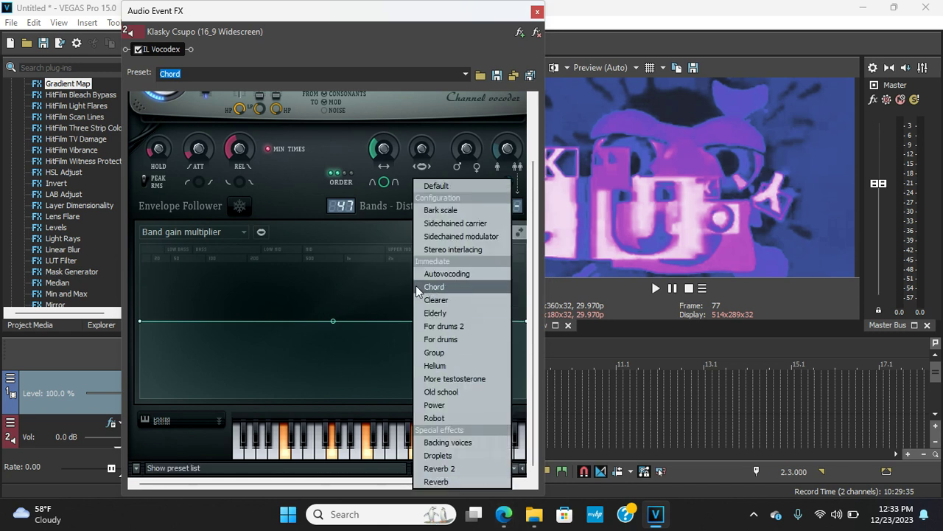
pyautogui.click(168, 438)
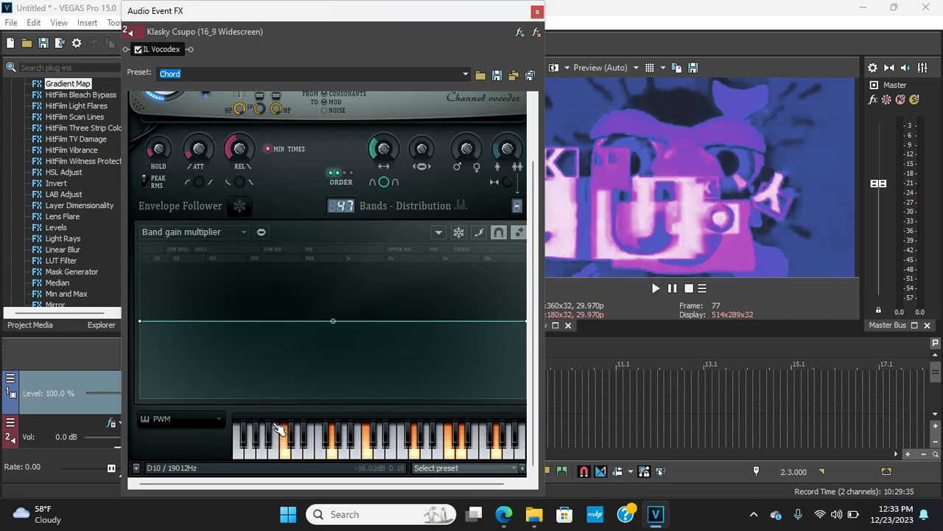
pyautogui.click(538, 12)
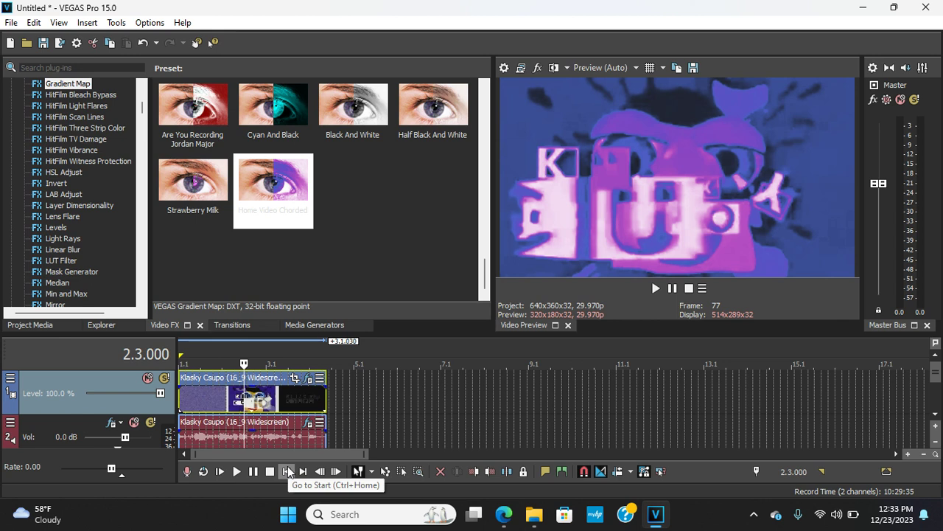
# - Move the cursor back to the project start at 1.1.000
pyautogui.click(287, 467)
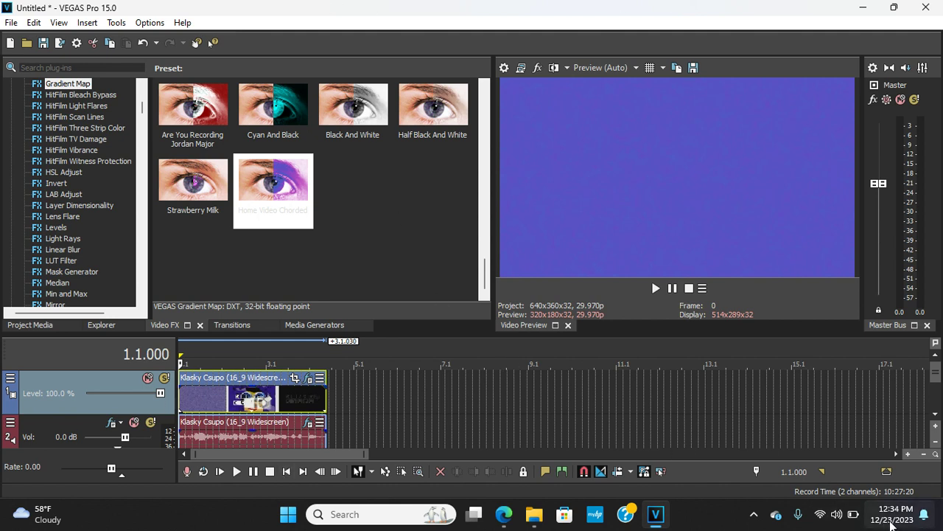
pyautogui.moveTo(891, 524)
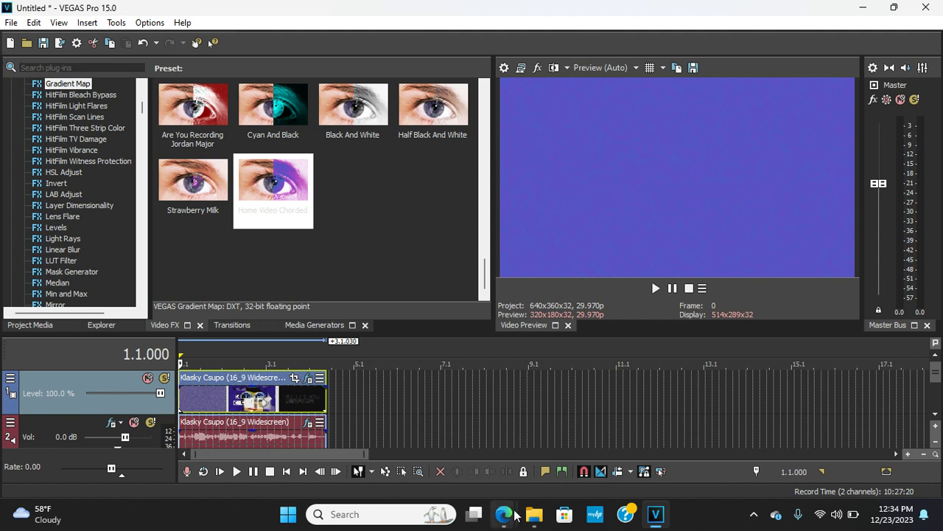
# - Bring the Screen Recorder – Scre.io page in Edge back to the front
pyautogui.moveTo(516, 513)
pyautogui.click(464, 467)
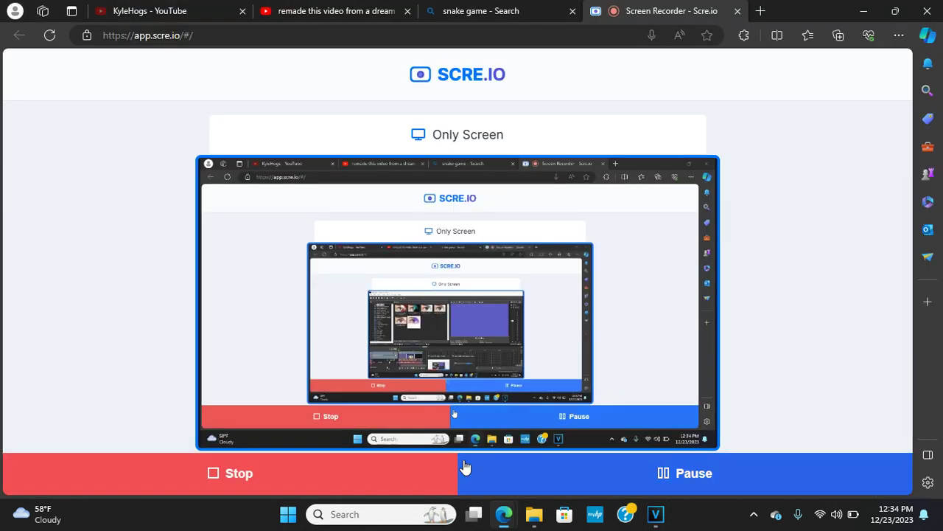